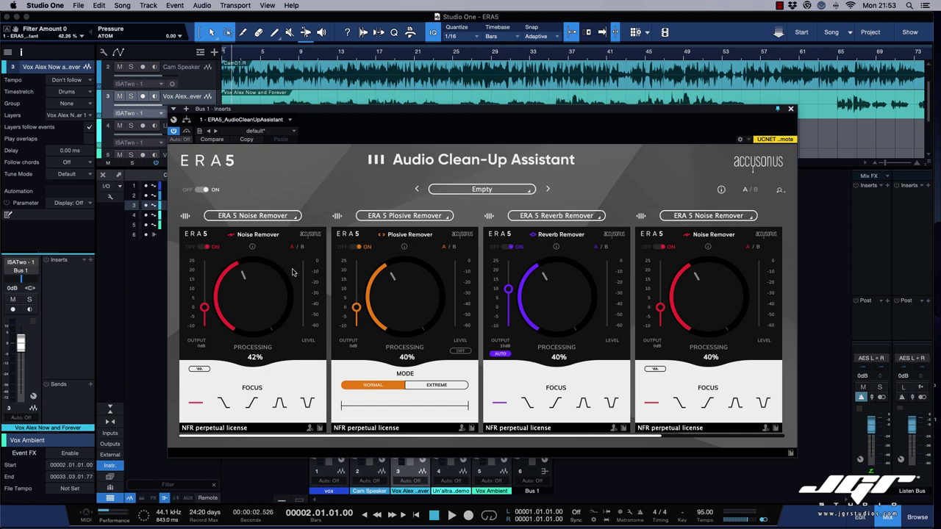
left_click_drag(255, 289, 255, 290)
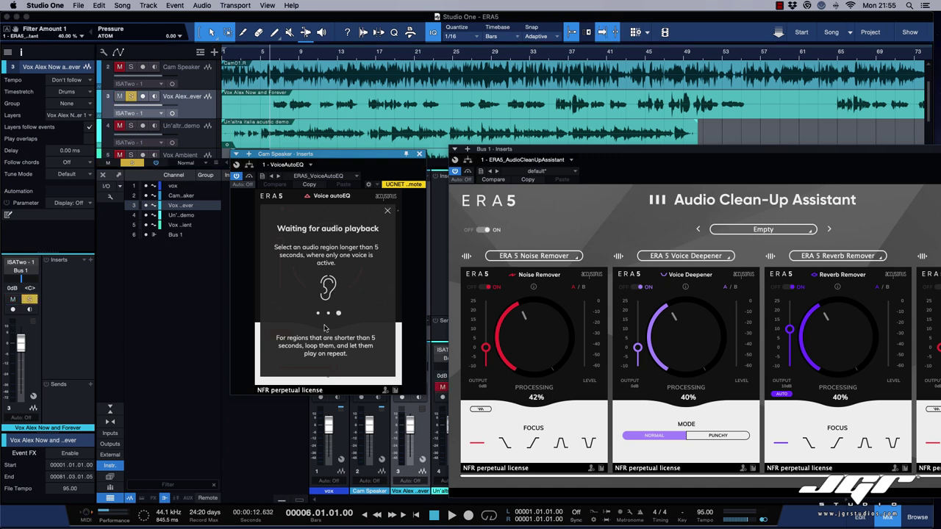
Play the soloed vocal so Voice autoEQ analyses it, and shift its tonal balance point between Air and Clarity.
key("space")
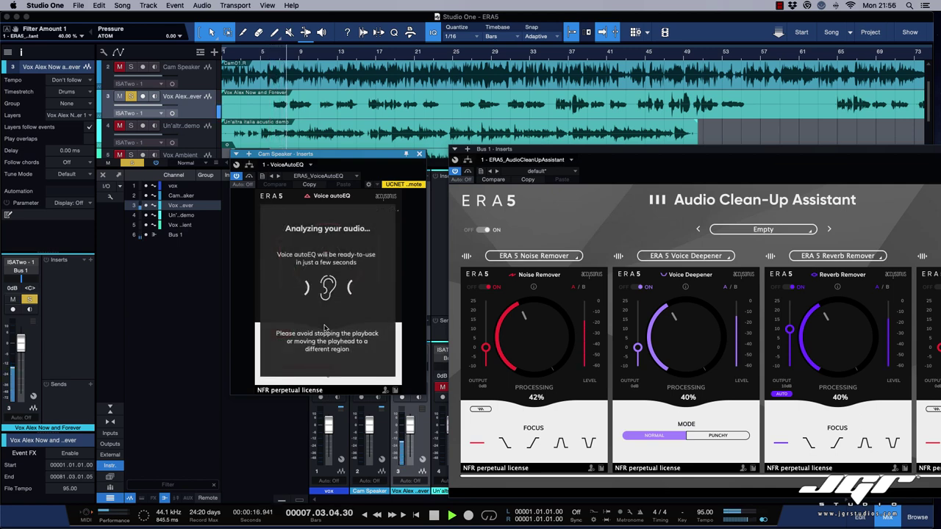
key("space")
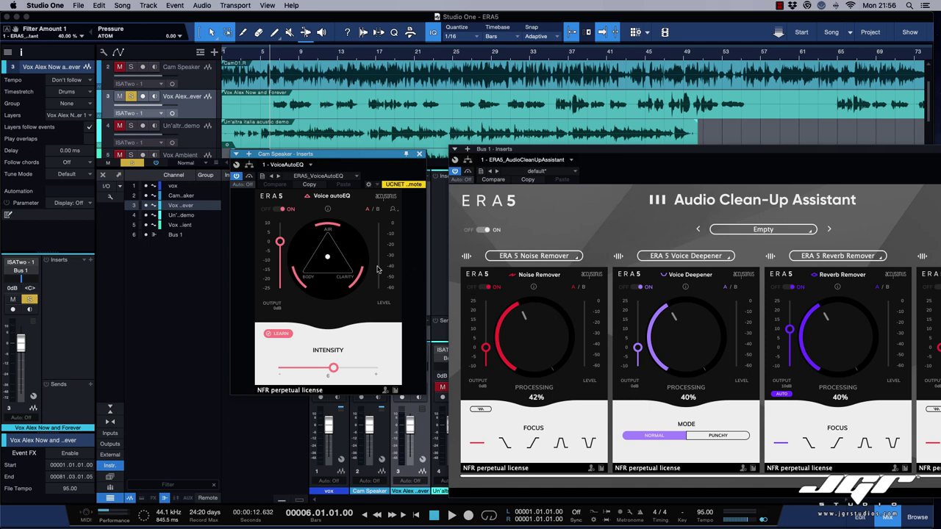
mouse_move(328, 258)
left_mouse_down()
mouse_move(329, 250)
mouse_move(319, 263)
mouse_move(334, 267)
mouse_move(338, 248)
left_mouse_up()
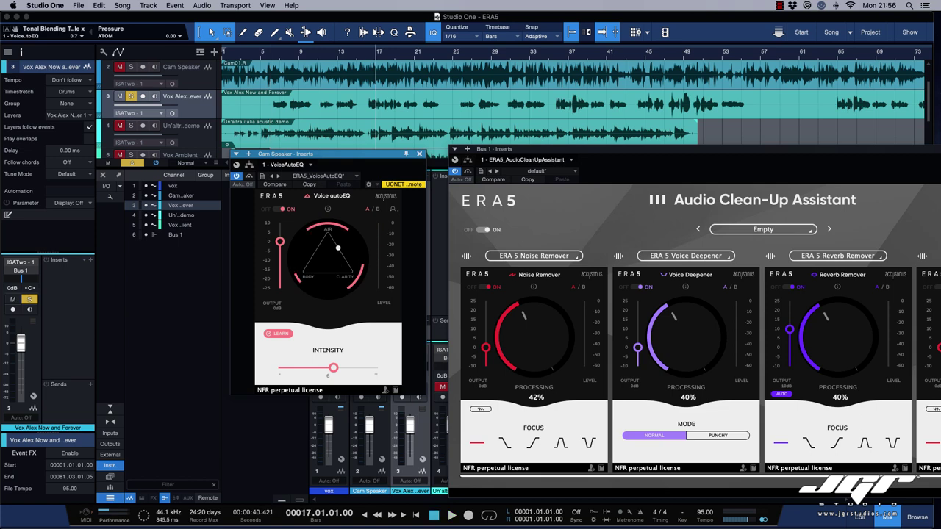
left_click(419, 154)
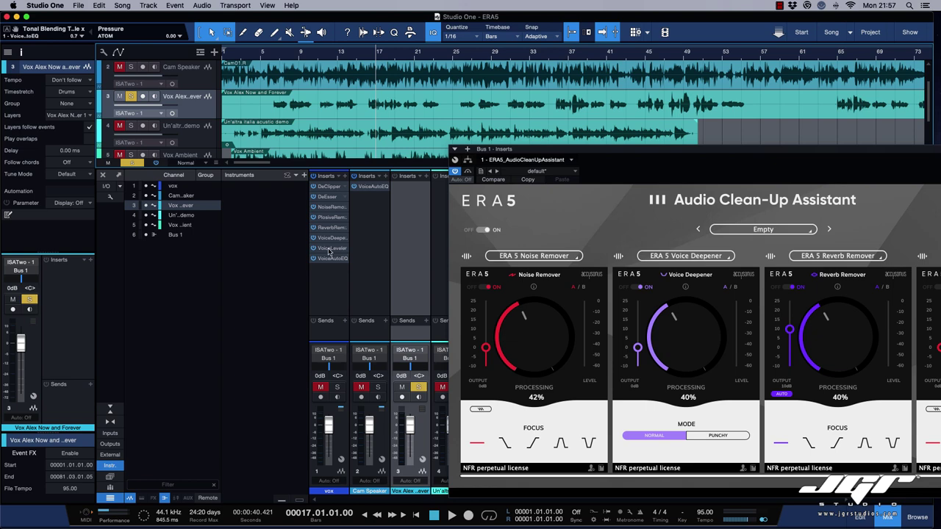
Add Voice Leveler to the Cam Speaker channel and set it to 79% Processing with Emphasis on and Breath Control off.
left_click(329, 251)
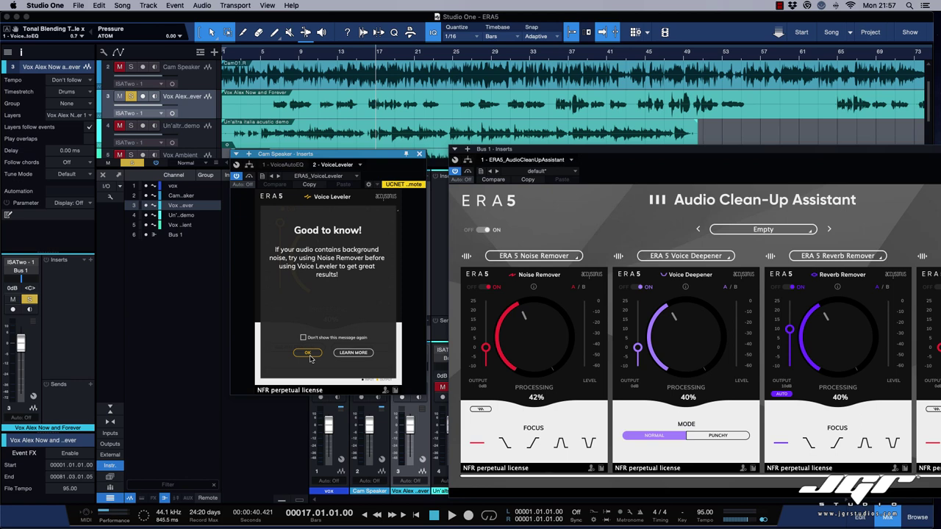
left_click(308, 355)
key("space")
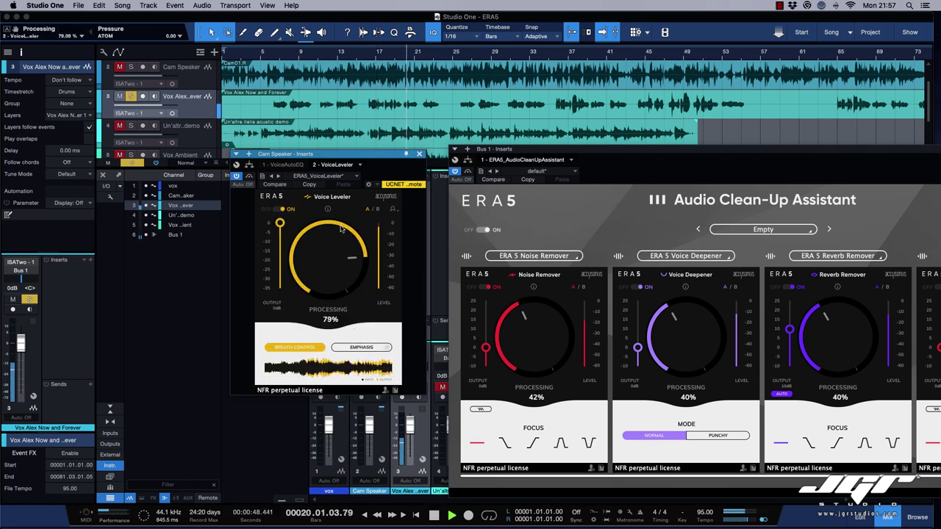
left_click(363, 348)
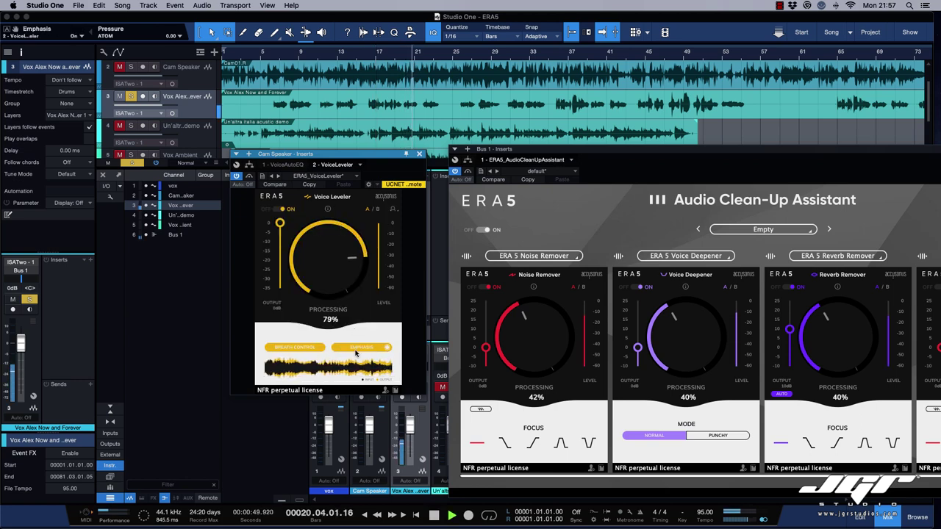
left_click(308, 348)
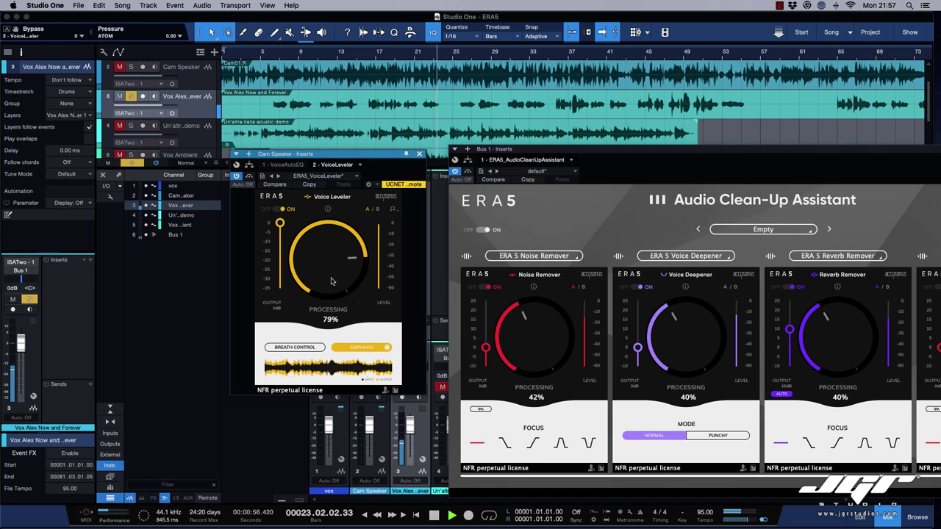
key("space")
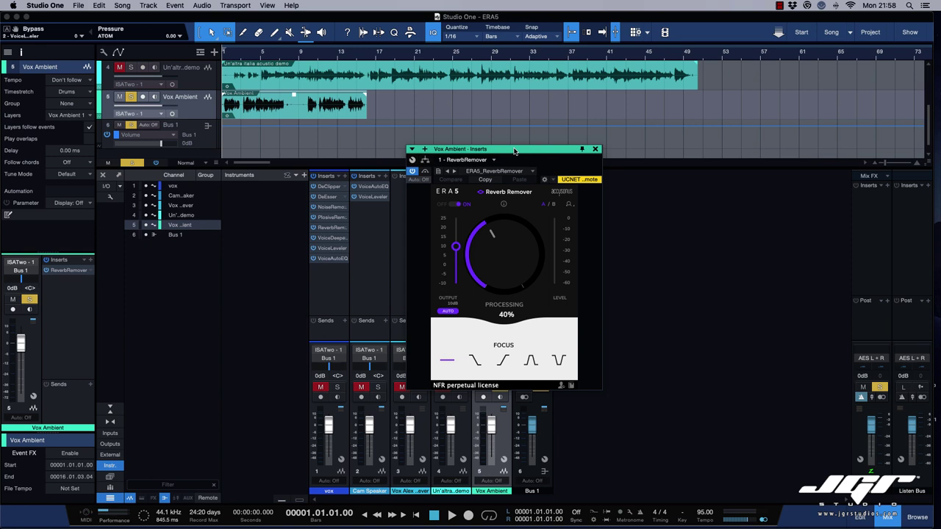
Move the Reverb Remover window aside and play the Vox Ambient track with the plug-in bypassed.
left_click_drag(515, 151, 519, 170)
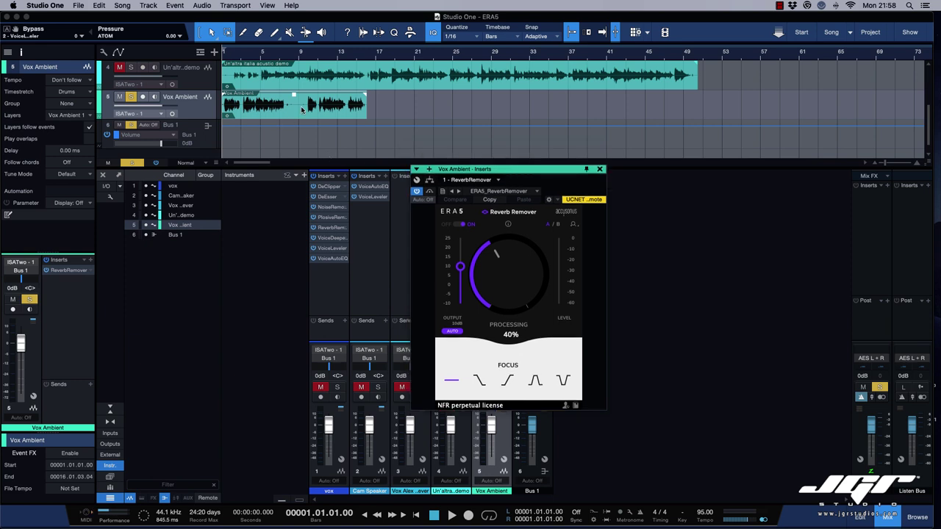
left_click_drag(491, 169, 646, 182)
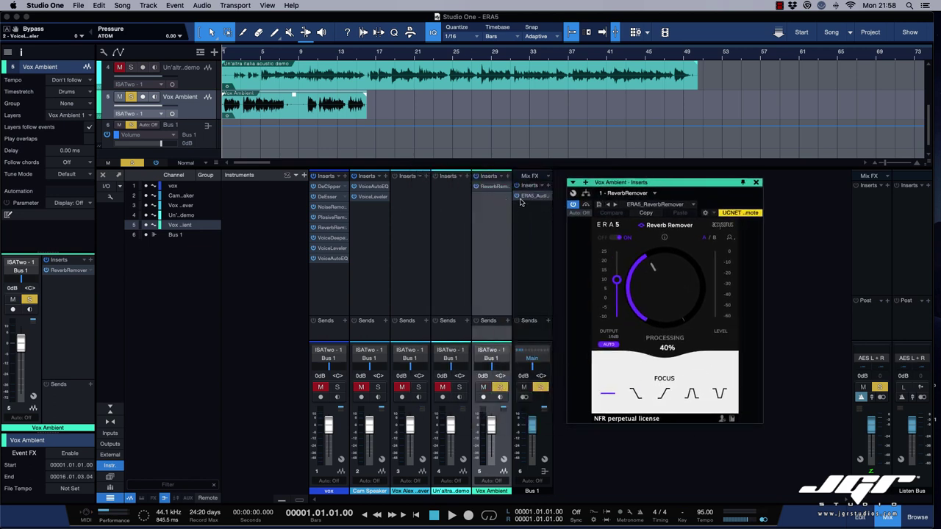
key("space")
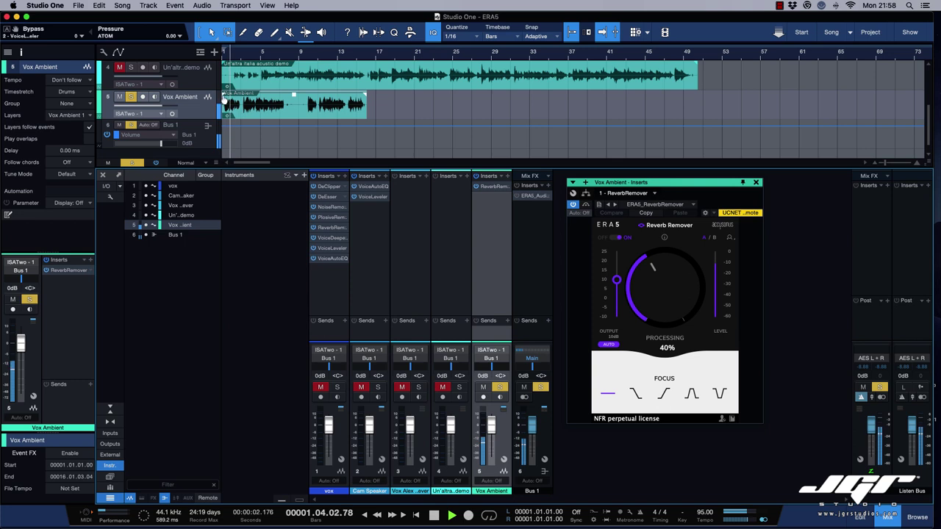
key("5")
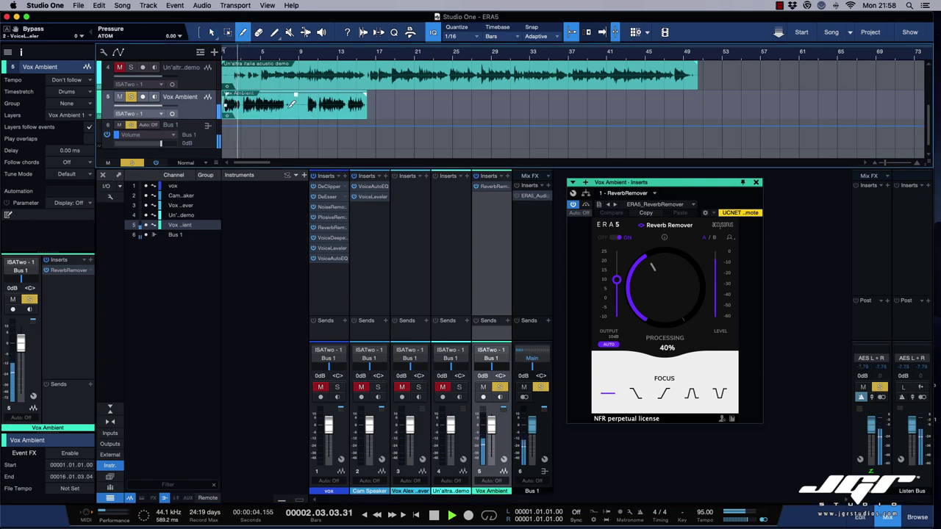
key("1")
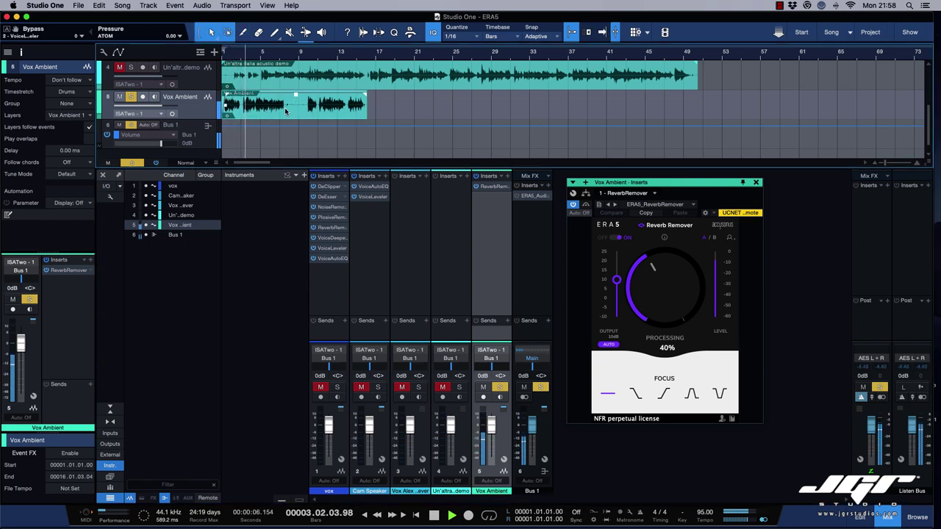
left_click(586, 204)
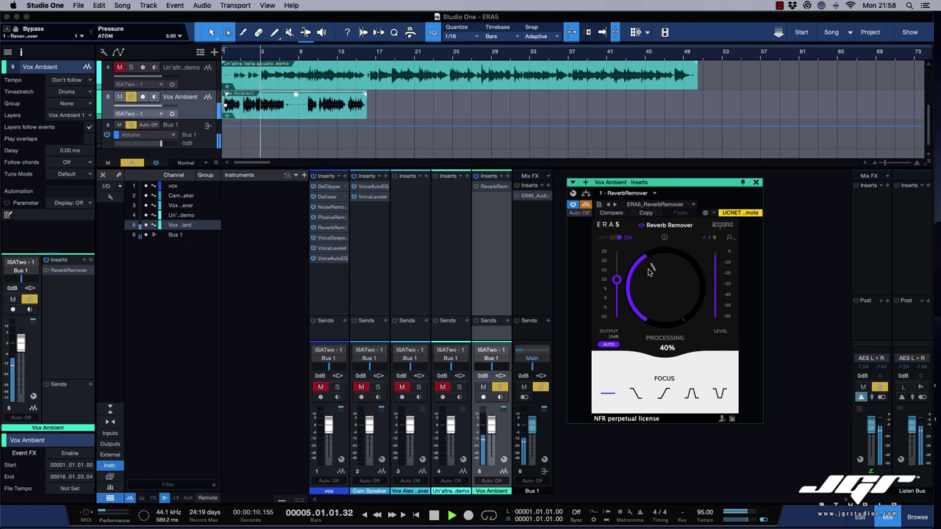
Re-enable Reverb Remover on Vox Ambient and raise its Processing to 100% while the track plays.
left_click_drag(654, 283, 660, 243)
mouse_move(660, 305)
left_mouse_down()
mouse_move(661, 290)
mouse_move(660, 307)
left_mouse_up()
left_click(665, 227)
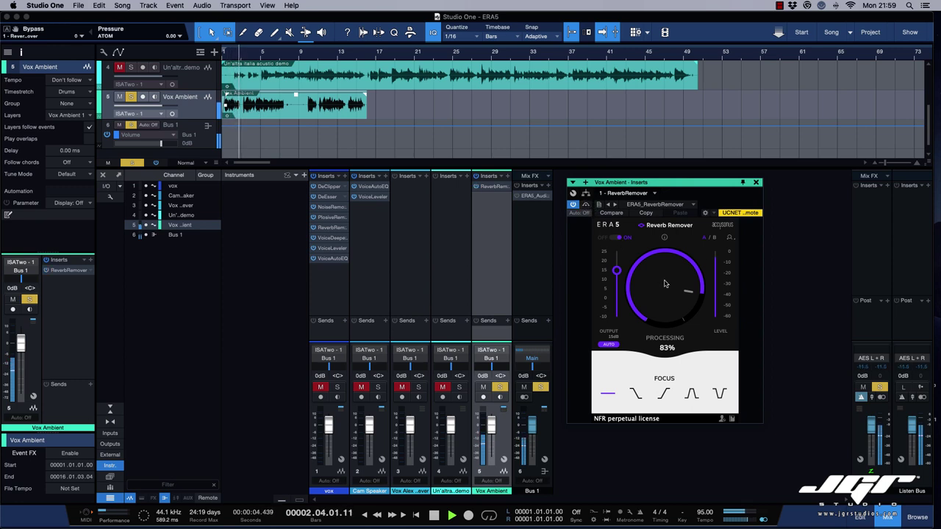
mouse_move(668, 280)
left_mouse_down()
mouse_move(661, 301)
mouse_move(665, 274)
mouse_move(614, 274)
mouse_move(616, 258)
mouse_move(616, 269)
mouse_move(652, 279)
mouse_move(670, 274)
left_mouse_up()
key("space")
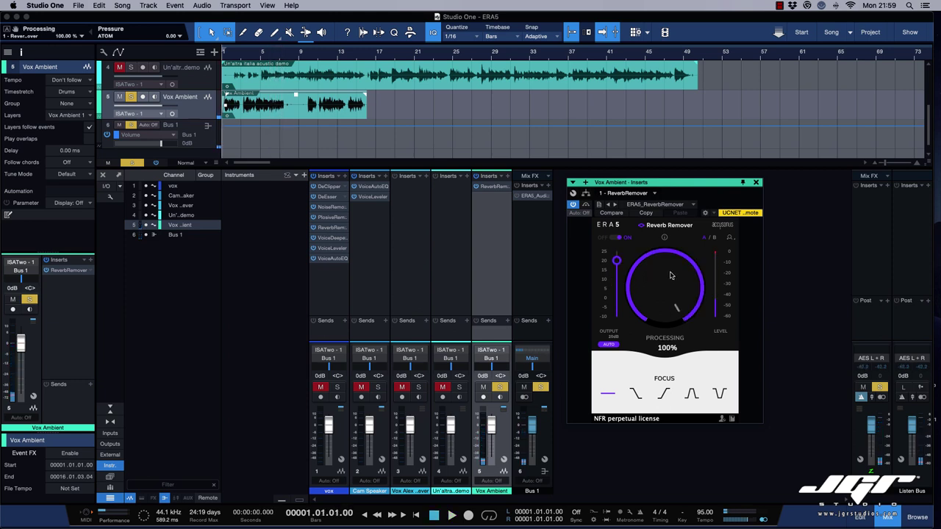
Set Reverb Remover's Processing to 67% and its output gain to about 14 dB during playback of Vox Ambient.
key("space")
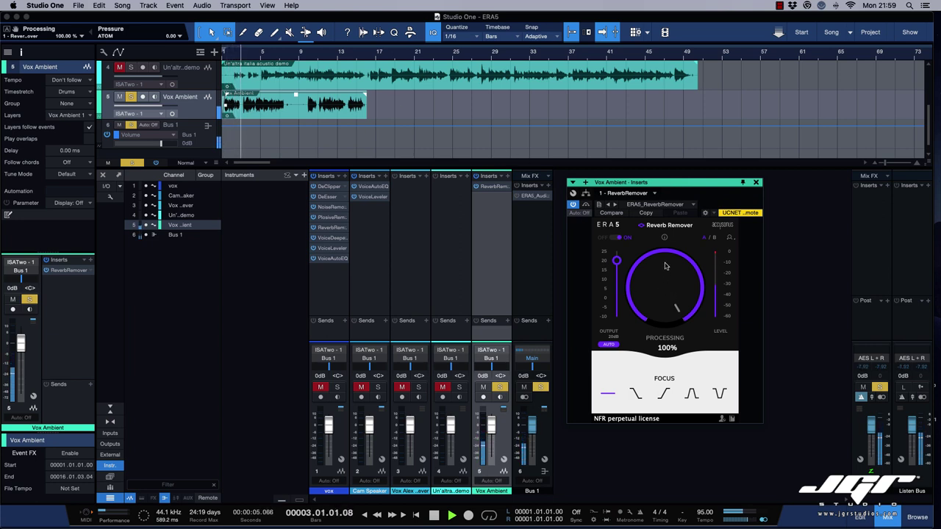
left_click_drag(665, 265, 664, 274)
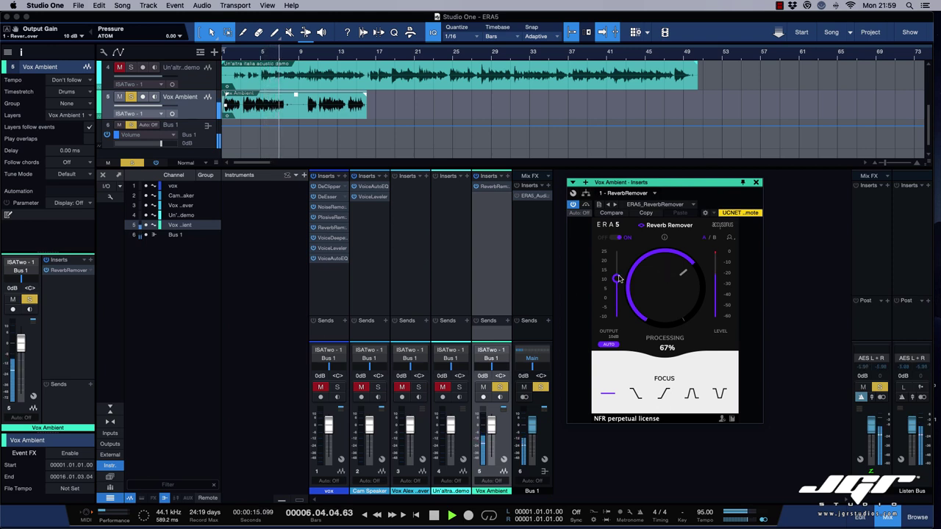
left_click_drag(617, 279, 619, 268)
key("space")
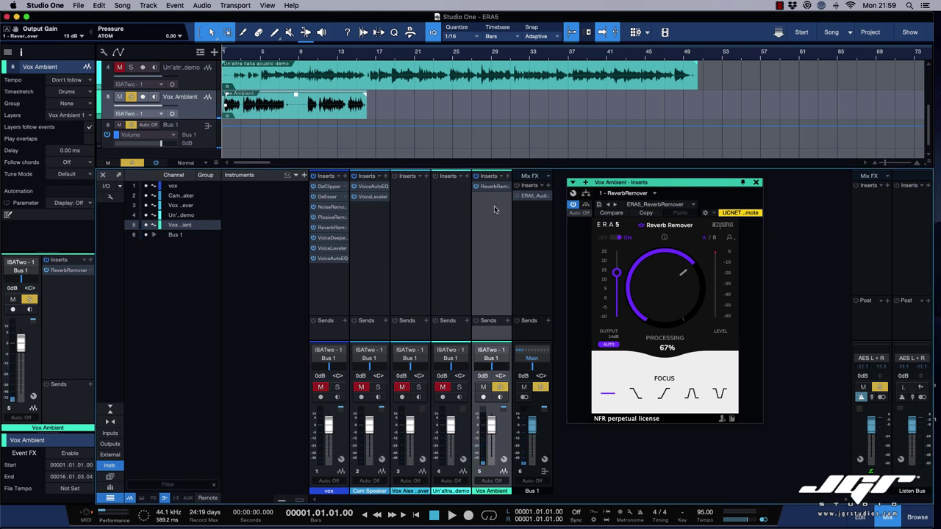
Add the De-Esser to the Vox Ambient channel, set its Processing to 69% and audition its difference signal.
left_click_drag(328, 197, 490, 212)
left_click_drag(668, 183, 666, 179)
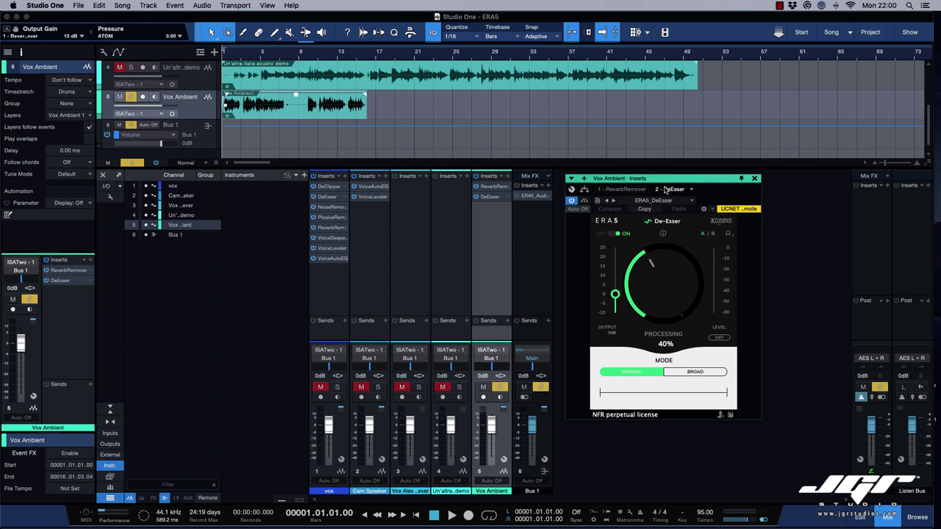
key("space")
left_click_drag(666, 288, 668, 272)
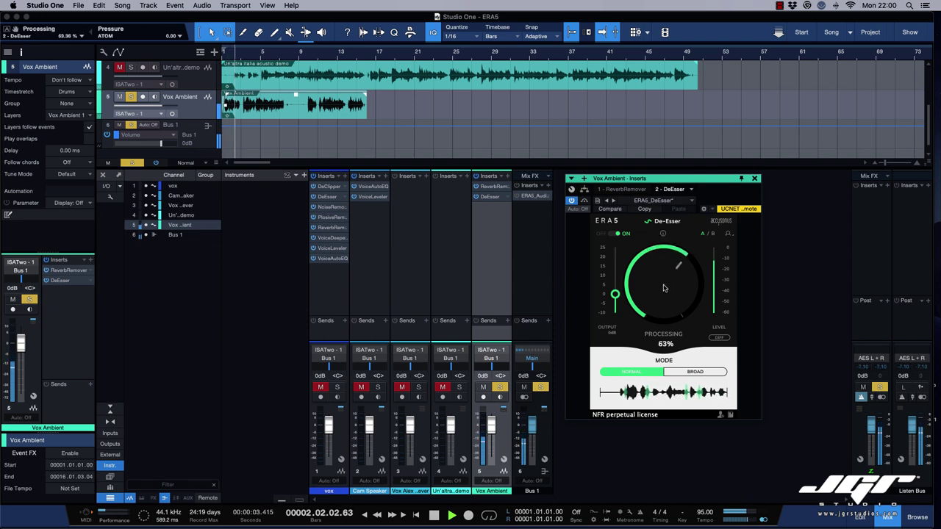
left_click_drag(675, 319, 665, 296)
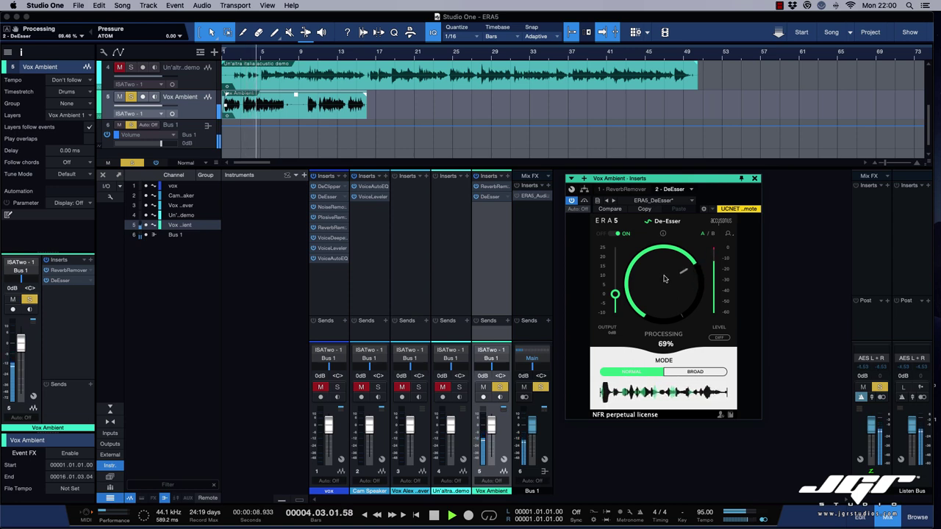
left_click(719, 341)
left_click(719, 342)
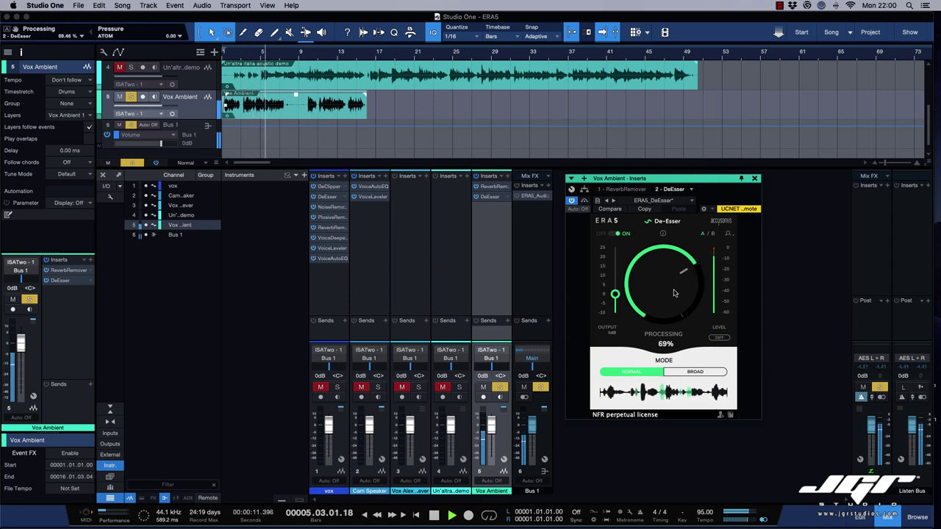
Fine-tune the De-Esser to 68% Processing with about 4 dB of output gain, and switch its mode to Broad.
left_click_drag(674, 292, 673, 292)
left_click_drag(615, 294, 615, 286)
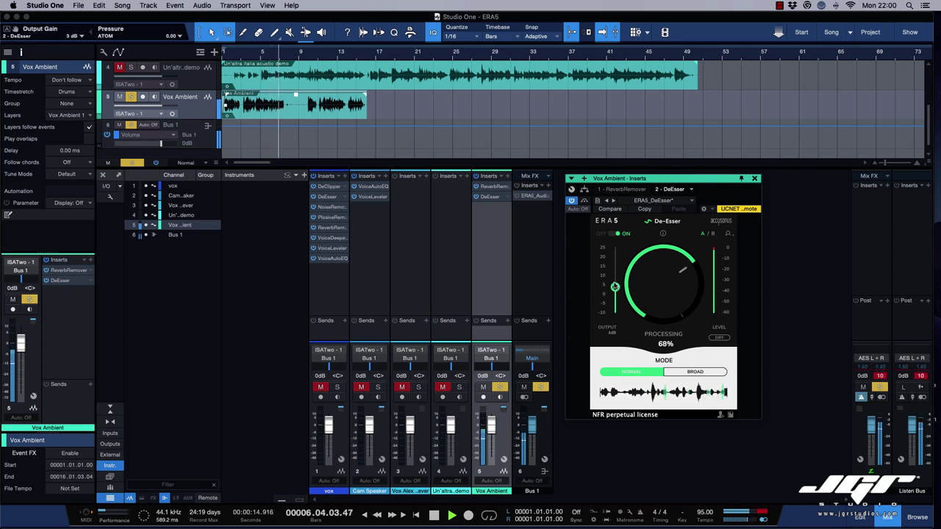
left_click(671, 373)
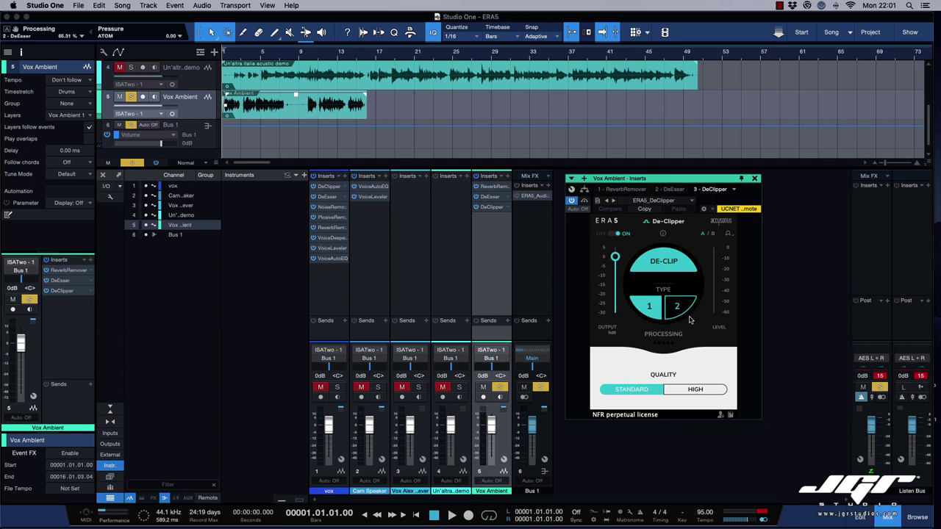
Set the De-Clipper on Vox Ambient to Type 2 and compare playback with De-Clip off and on.
key("space")
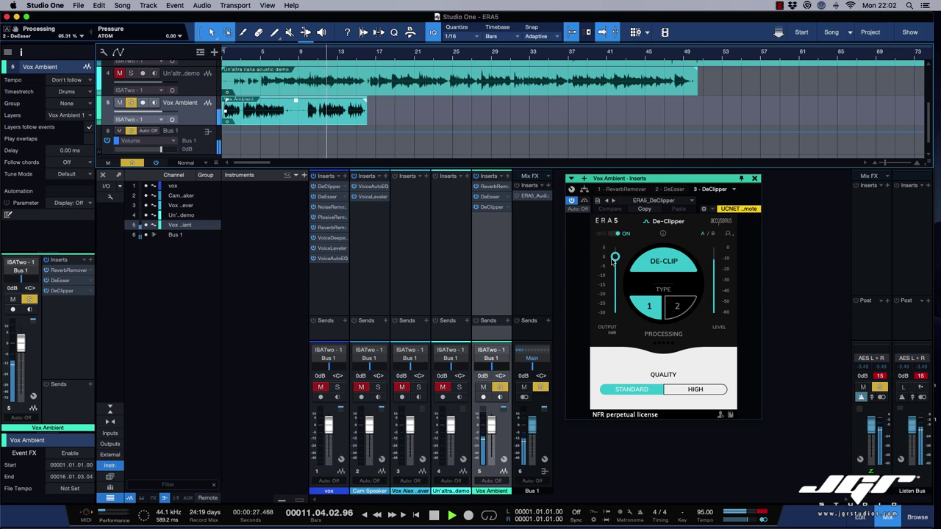
left_click(673, 316)
left_click(657, 268)
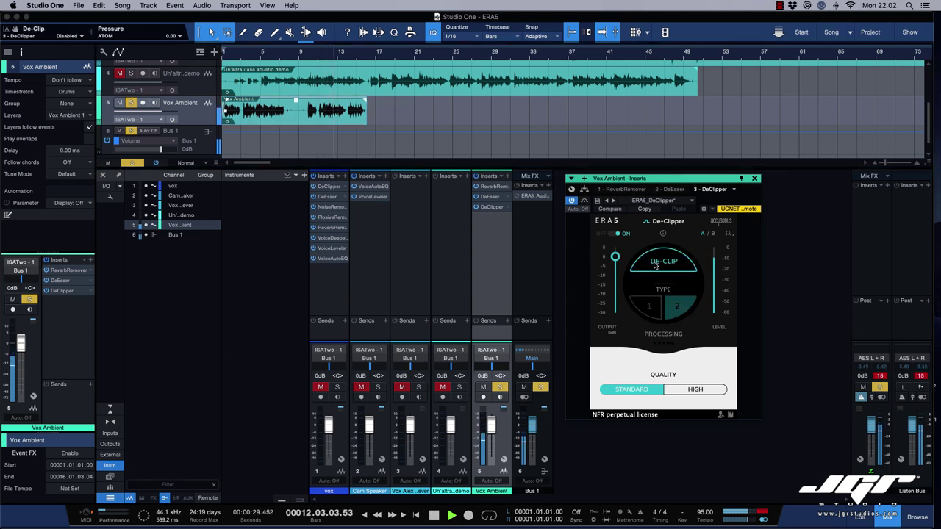
left_click(656, 269)
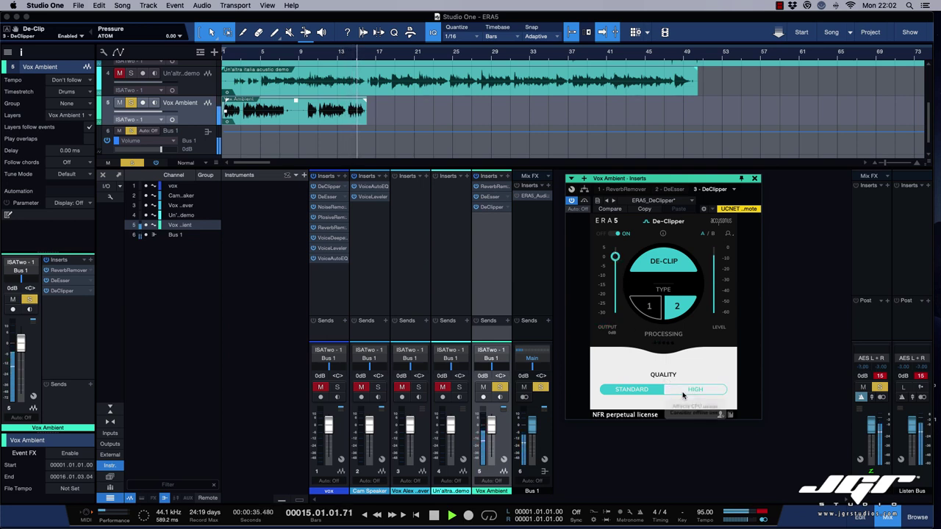
key("space")
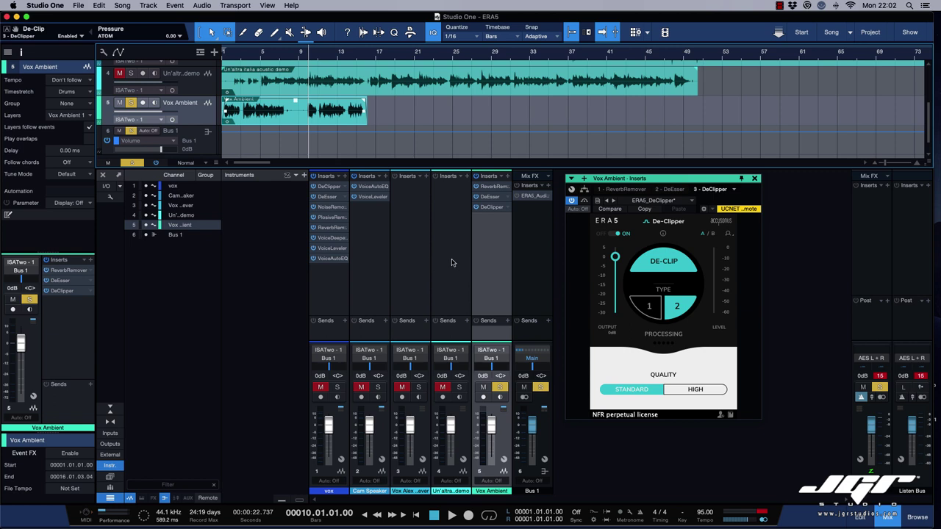
Play the soloed vocal on track 3 from bar 16 and add Plosive Remover to its channel inserts.
scroll(336, 117, "up", 3)
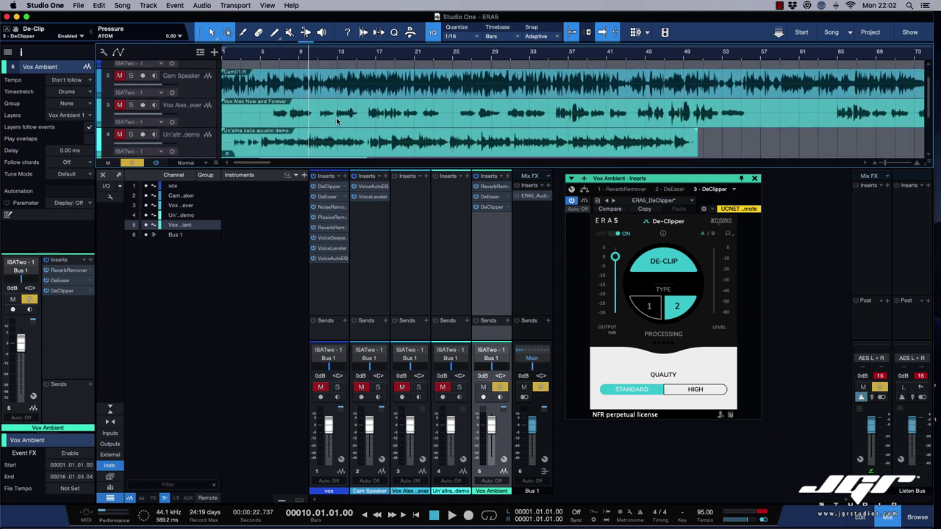
left_click(359, 52)
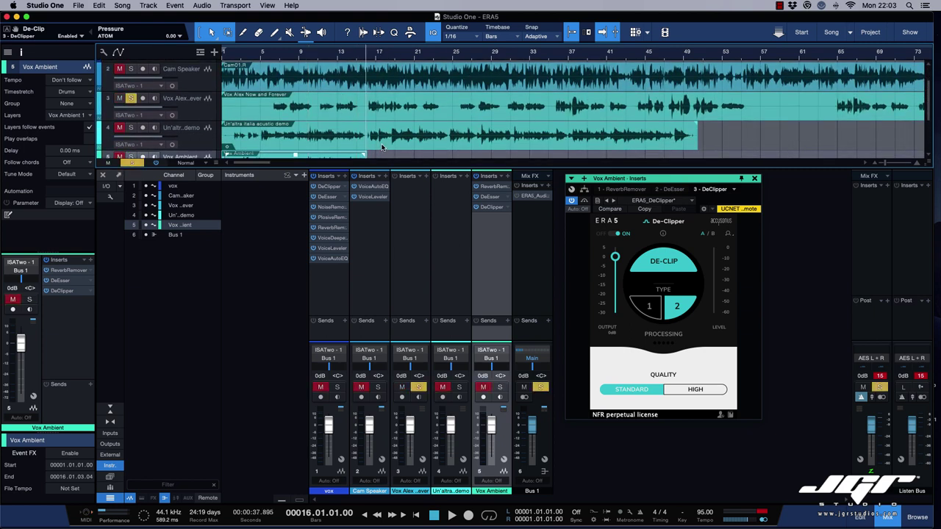
key("space")
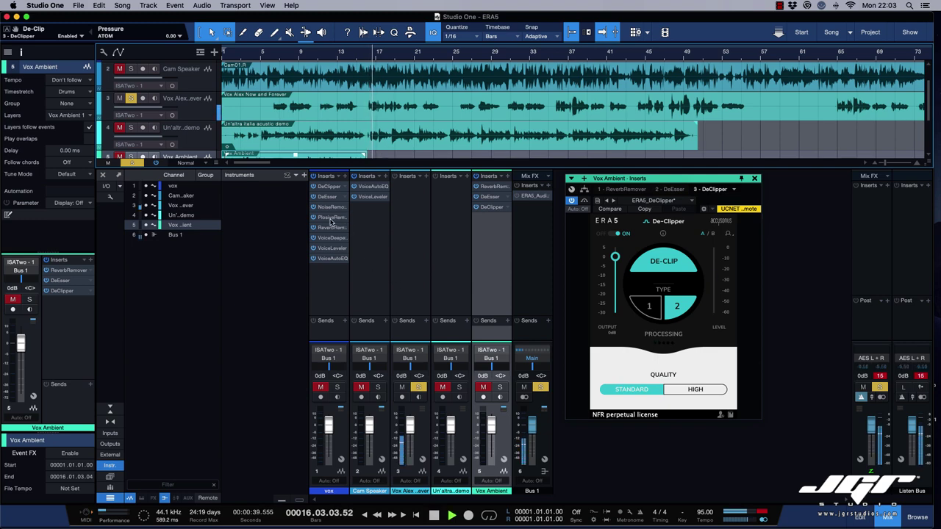
left_click_drag(331, 224, 409, 211)
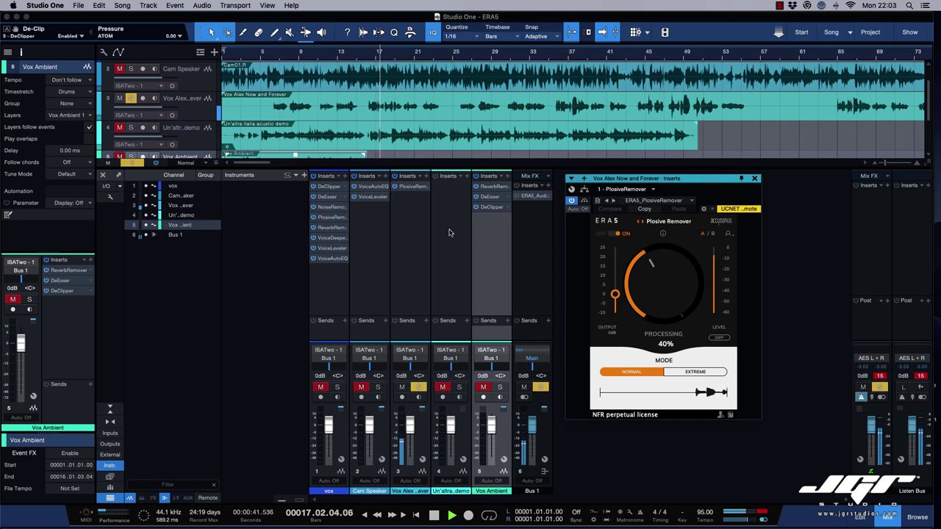
Set Plosive Remover's Processing to 82% while auditioning, move the playback position to bar 36 and close the plug-in window.
mouse_move(660, 303)
left_mouse_down()
mouse_move(662, 285)
mouse_move(664, 296)
left_mouse_up()
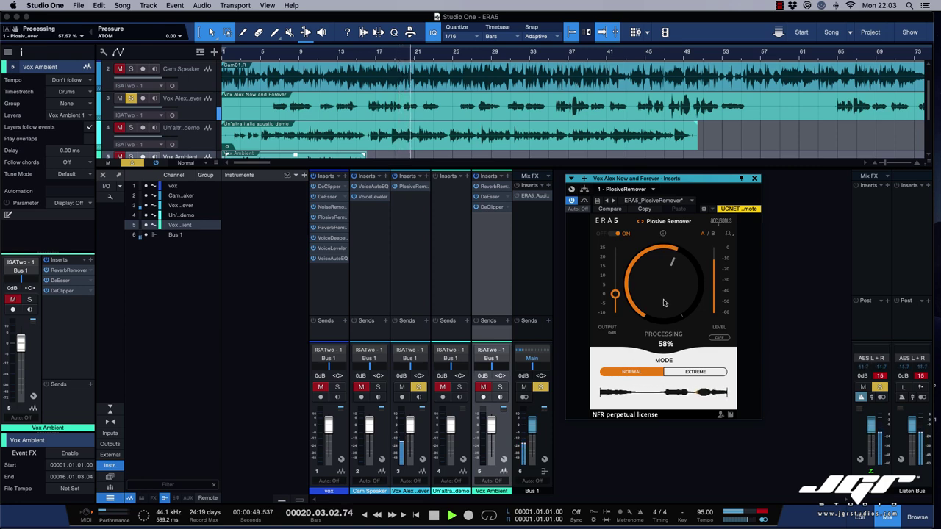
mouse_move(664, 303)
left_mouse_down()
mouse_move(665, 276)
mouse_move(661, 300)
left_mouse_up()
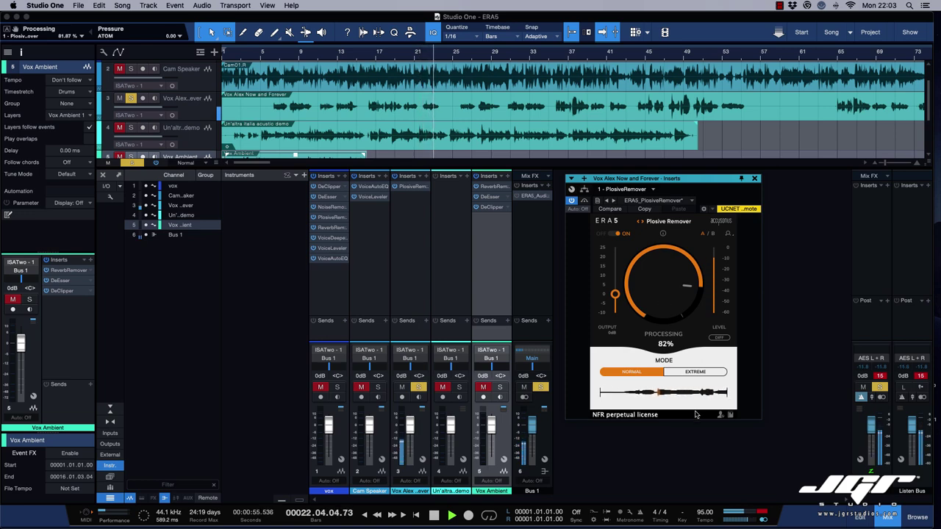
key("space")
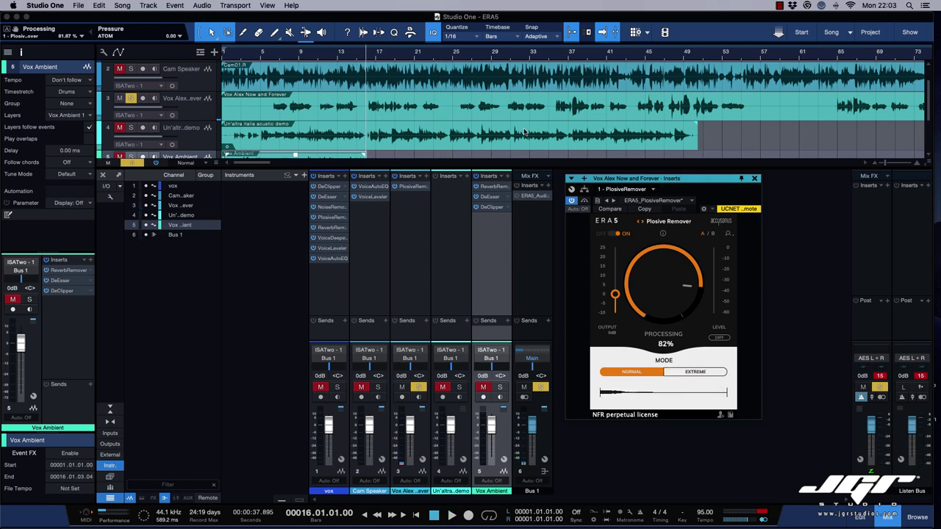
left_click(559, 53)
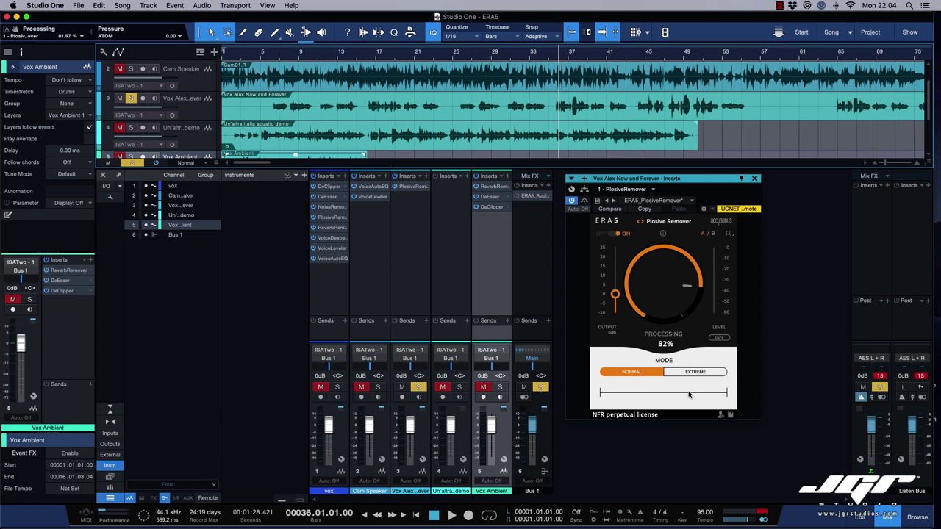
left_click(754, 178)
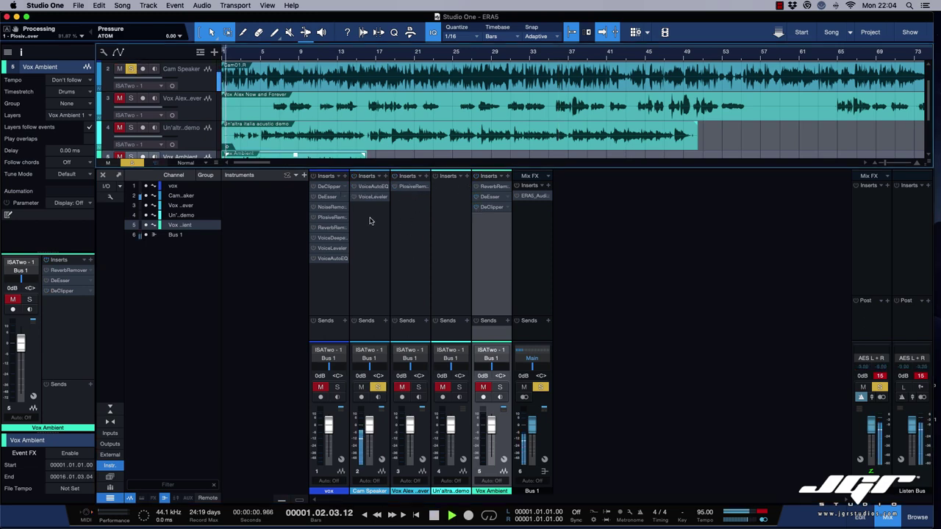
Audition the soloed Cam Speaker track, open the Audio Clean-Up Assistant on Bus 1 and load its Low Quality Audio Repair preset.
key("space")
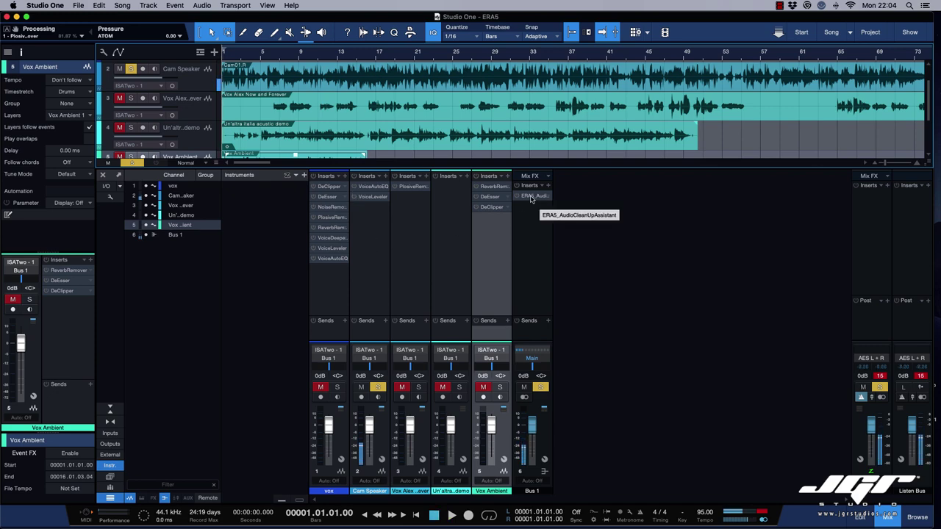
key("space")
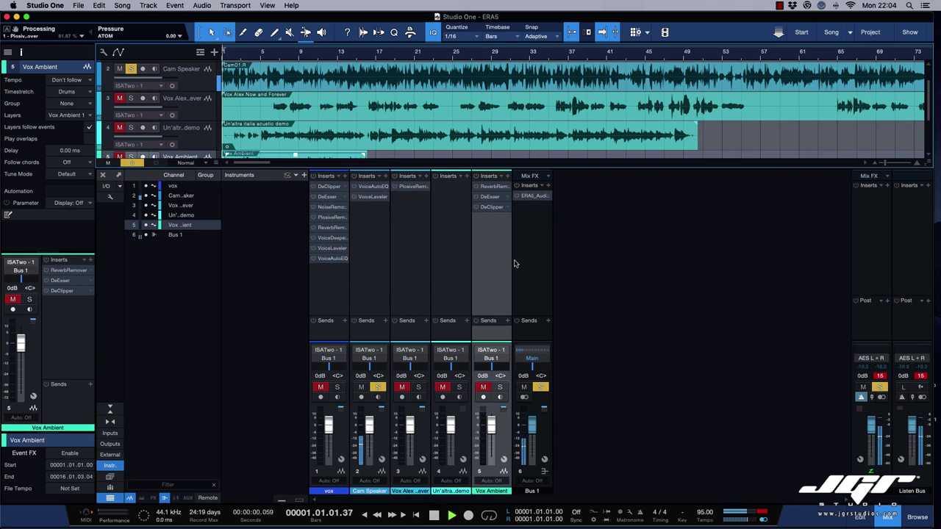
left_click(530, 197)
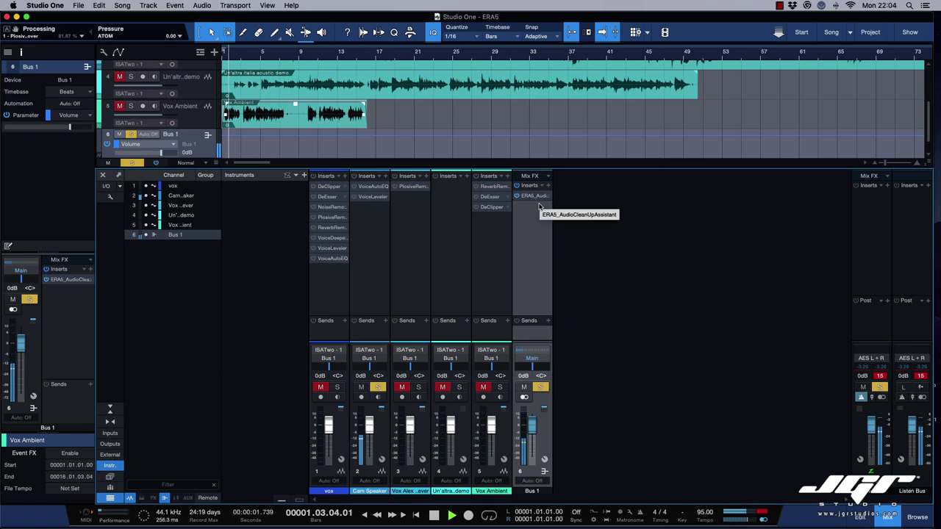
double_click(530, 197)
left_click_drag(615, 151, 369, 115)
key("space")
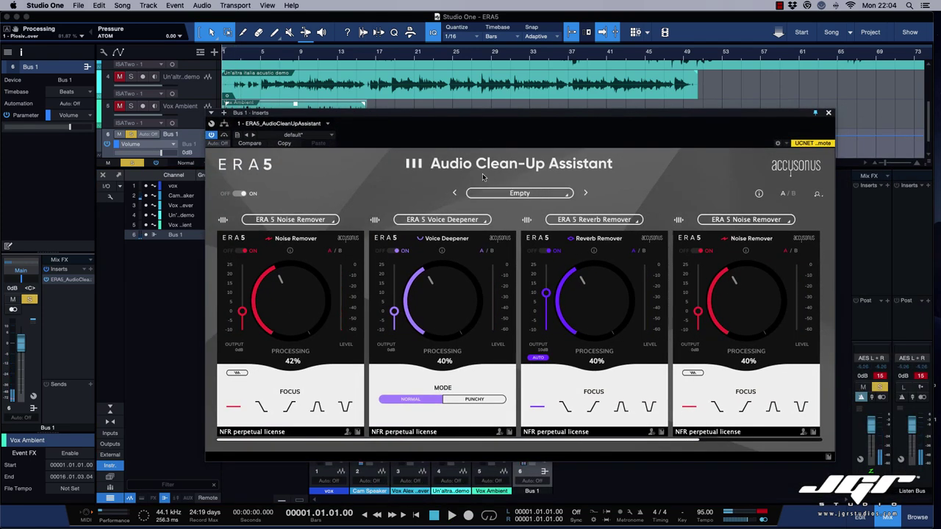
left_click(564, 194)
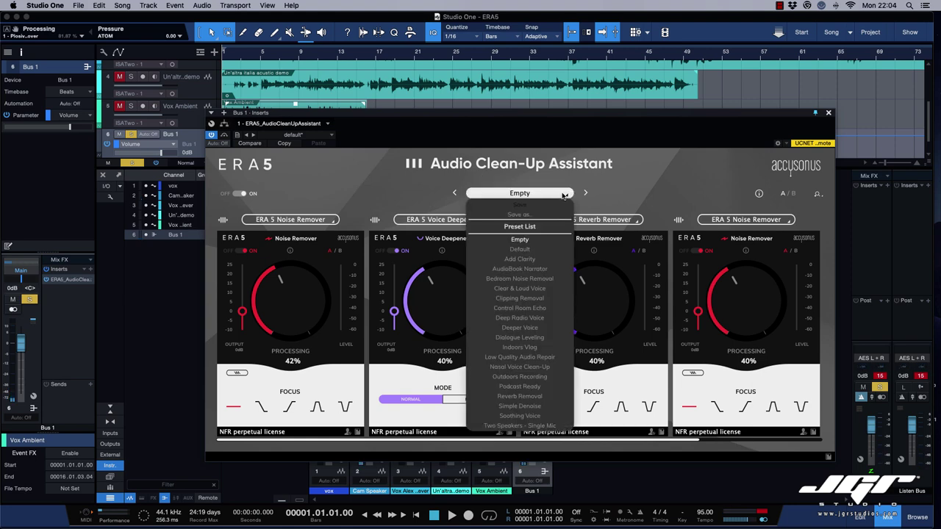
left_click(523, 358)
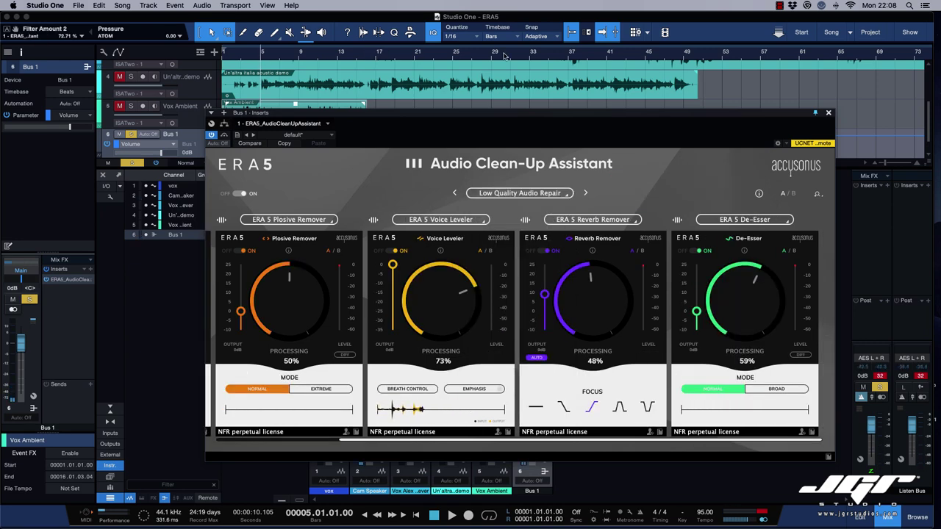
Set the loop start to bar 36, play from bar 35 and reposition the Assistant window below the upper tracks.
left_click(571, 59)
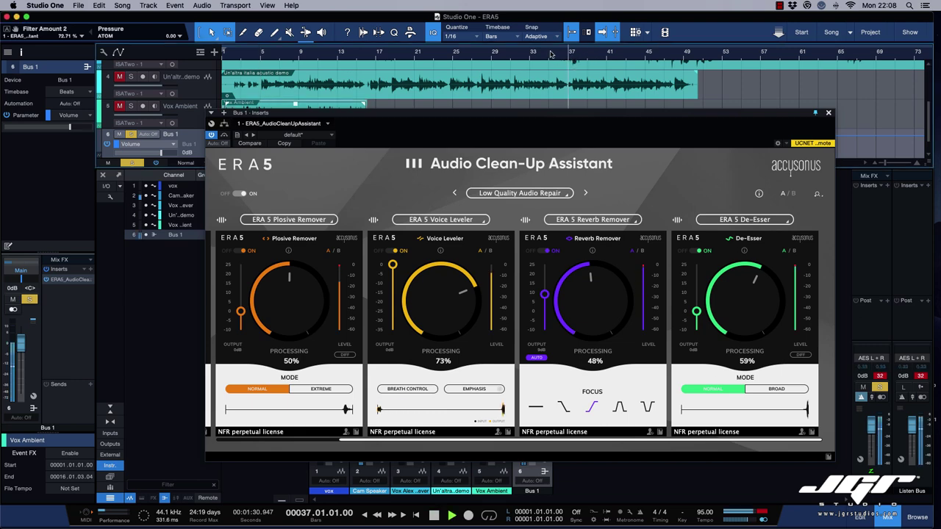
scroll(571, 76, "up", 3)
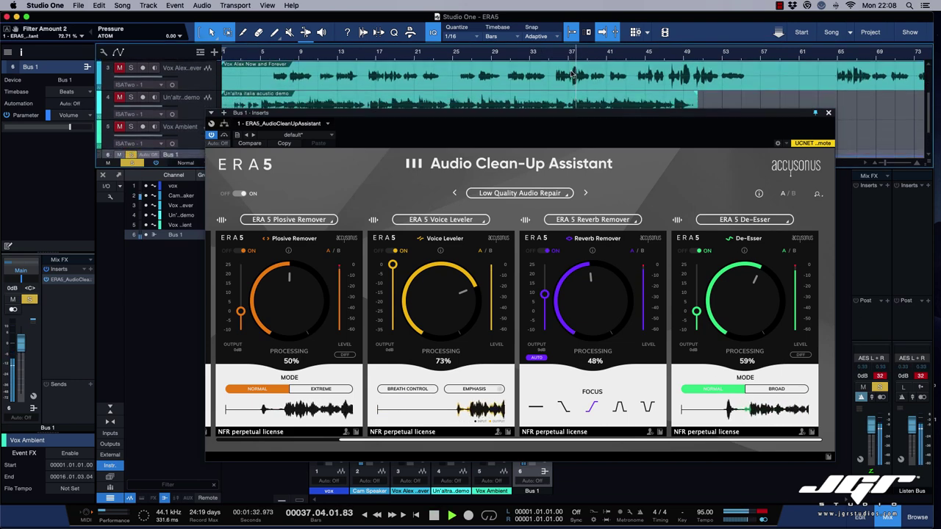
left_click(558, 53)
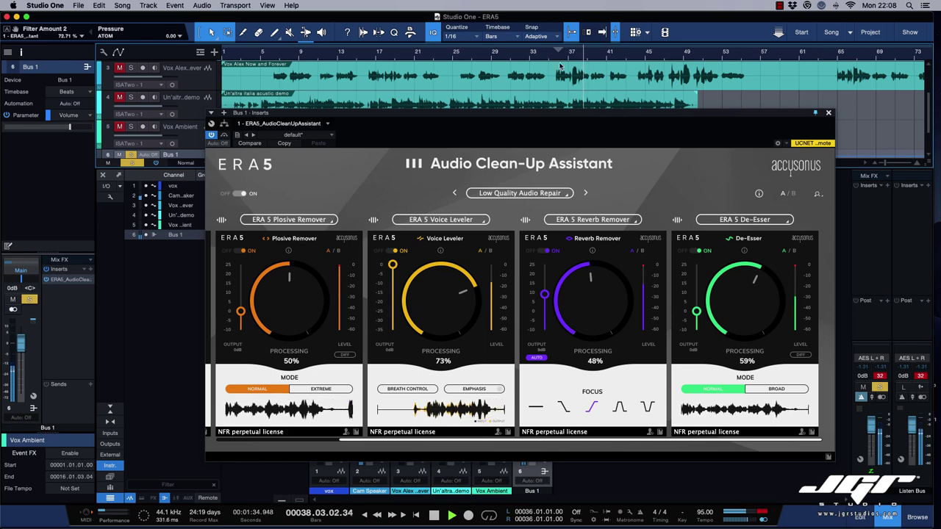
left_click(557, 58)
left_click(550, 57)
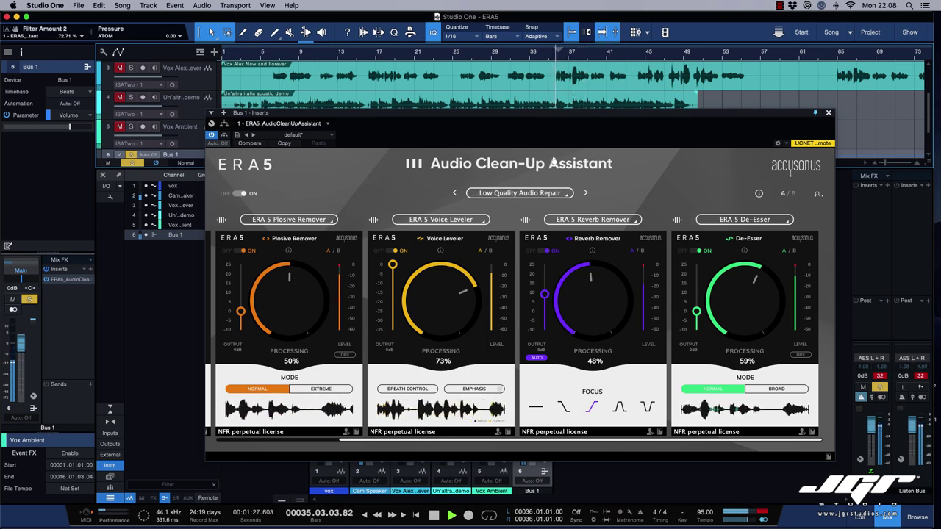
left_click_drag(522, 121, 547, 132)
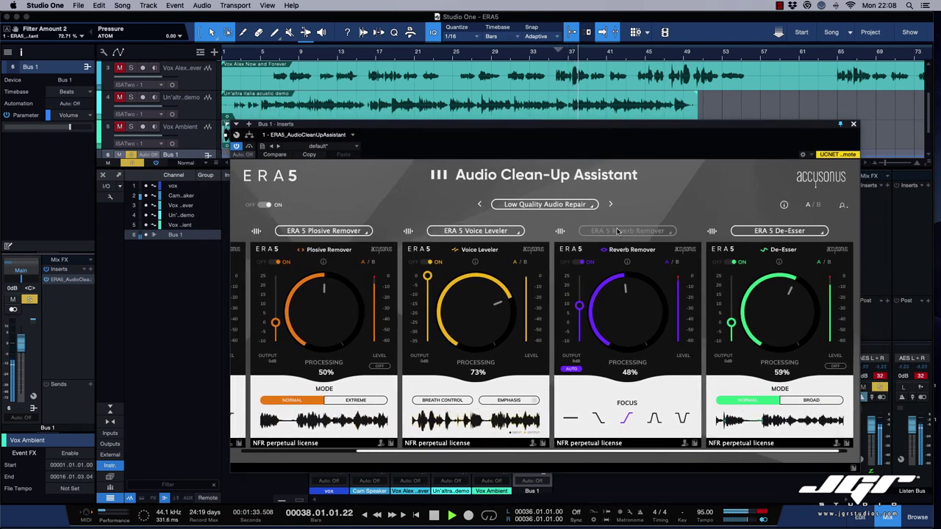
Set the Assistant's Noise Remover to 66% Processing with 0 dB output and its Plosive Remover to 71% Processing.
scroll(617, 231, "left", 5)
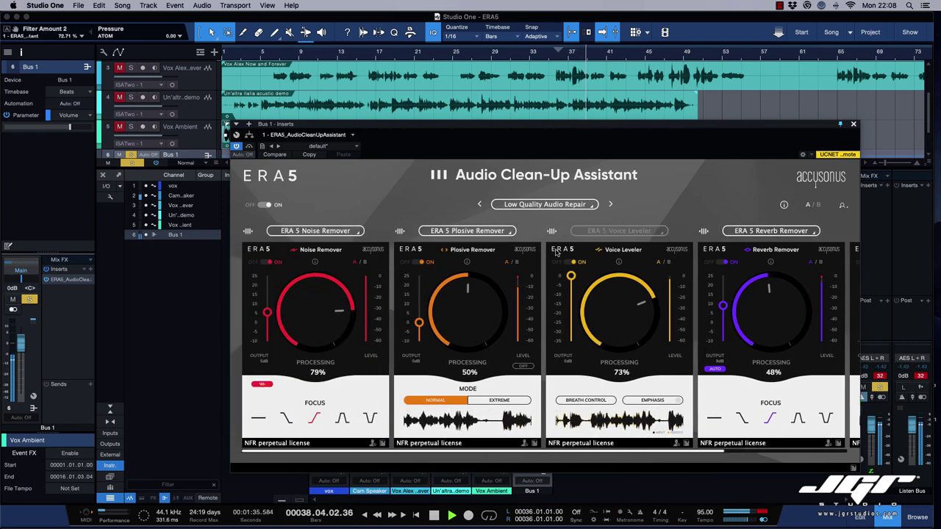
left_click_drag(338, 316, 330, 297)
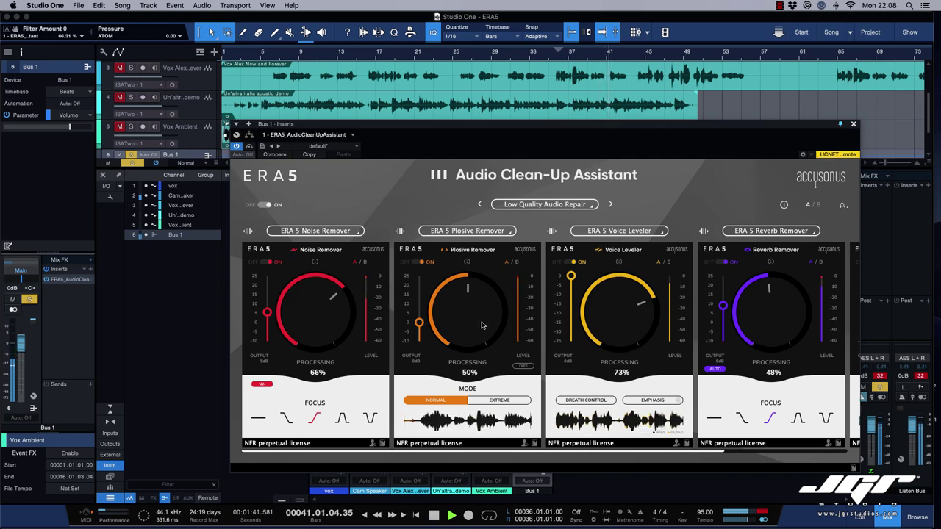
left_click_drag(482, 324, 484, 293)
left_click_drag(266, 314, 268, 330)
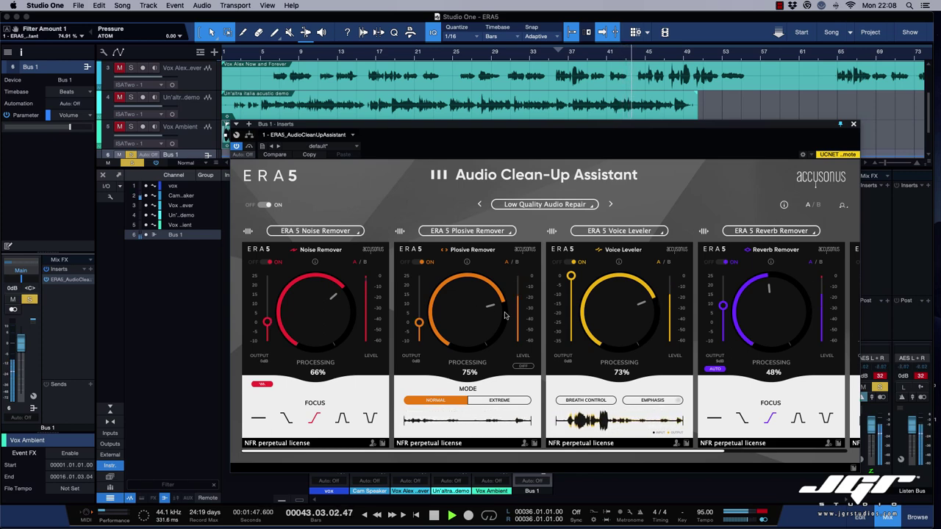
left_click_drag(476, 306, 475, 311)
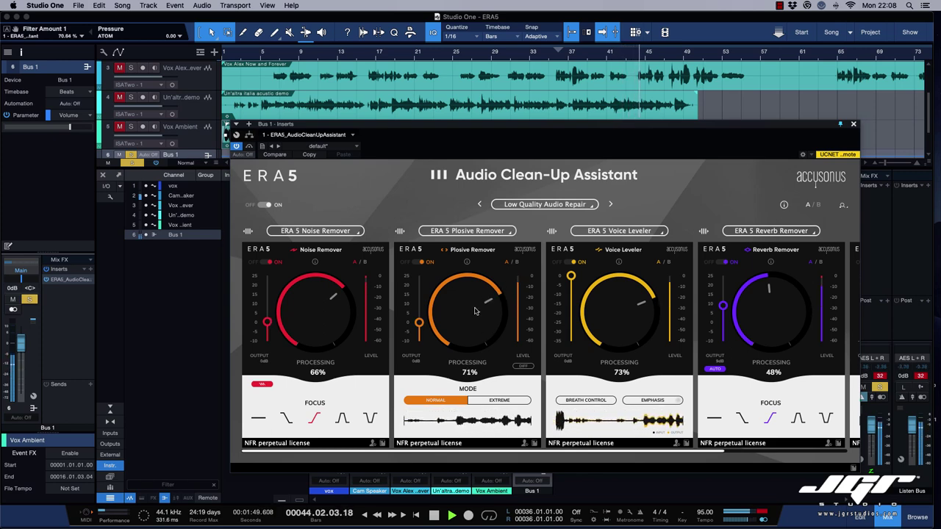
Set the Voice Leveler's Processing to 81% and the Reverb Remover's to 57%, and stop playback.
left_click_drag(608, 317, 606, 308)
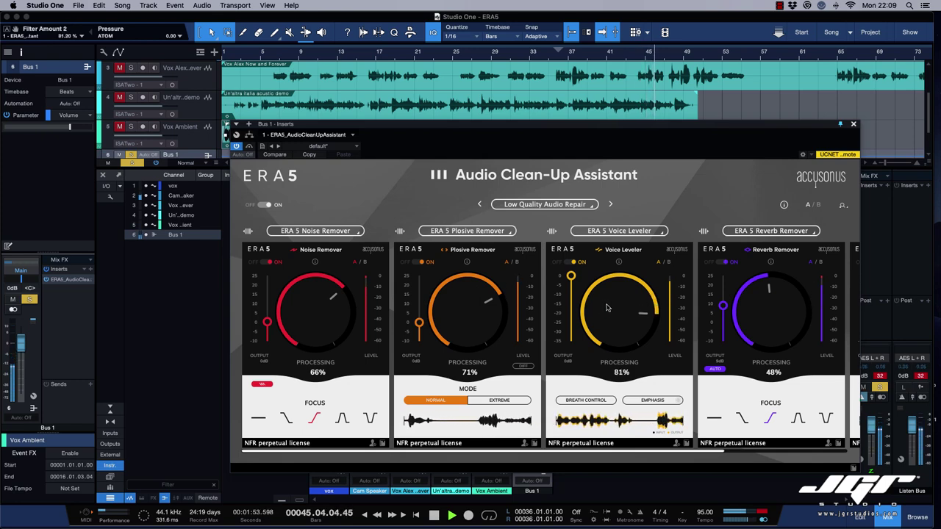
left_click_drag(782, 321, 771, 321)
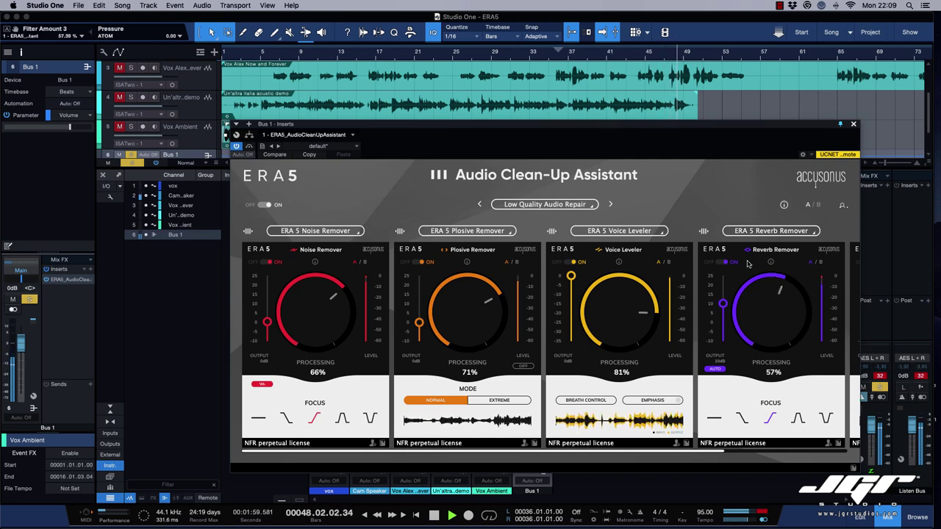
key("space")
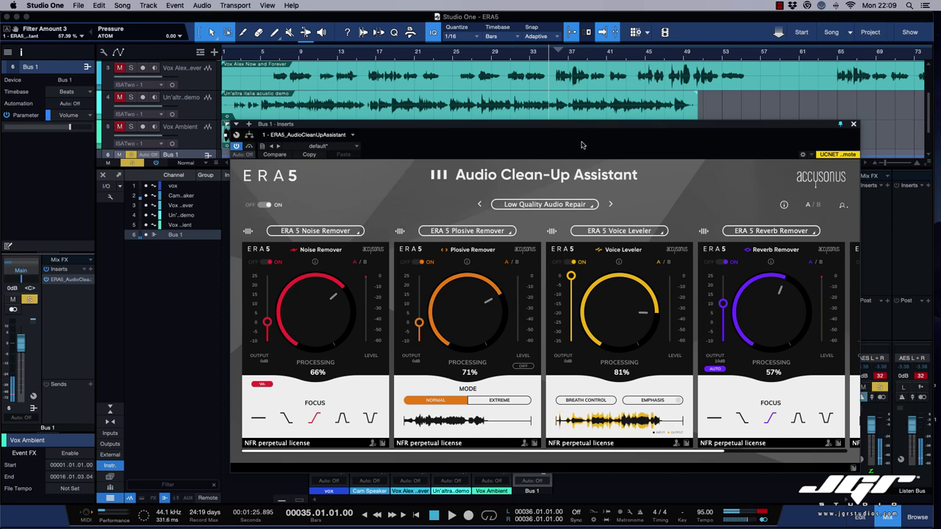
Play the Cam Speaker track from bar 35 and compare the sound with the Audio Clean-Up Assistant bypassed and active.
left_click_drag(577, 125, 569, 122)
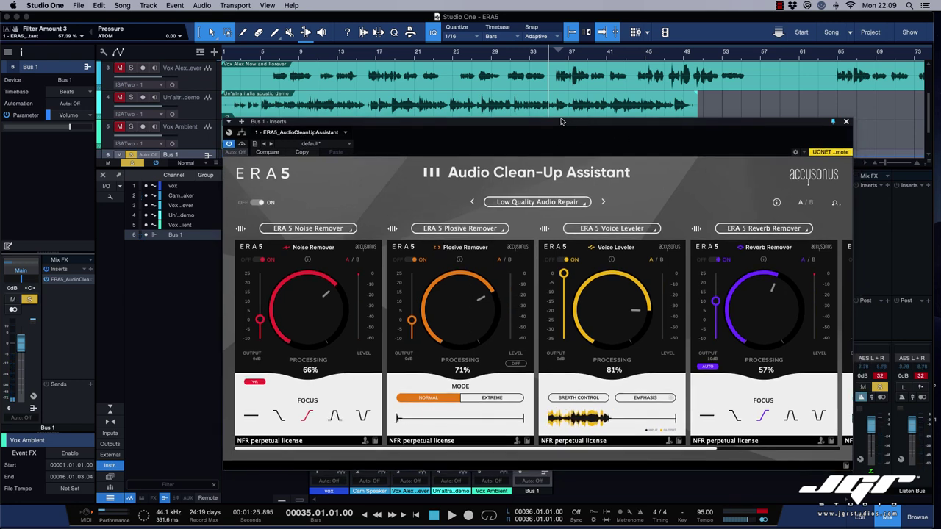
key("space")
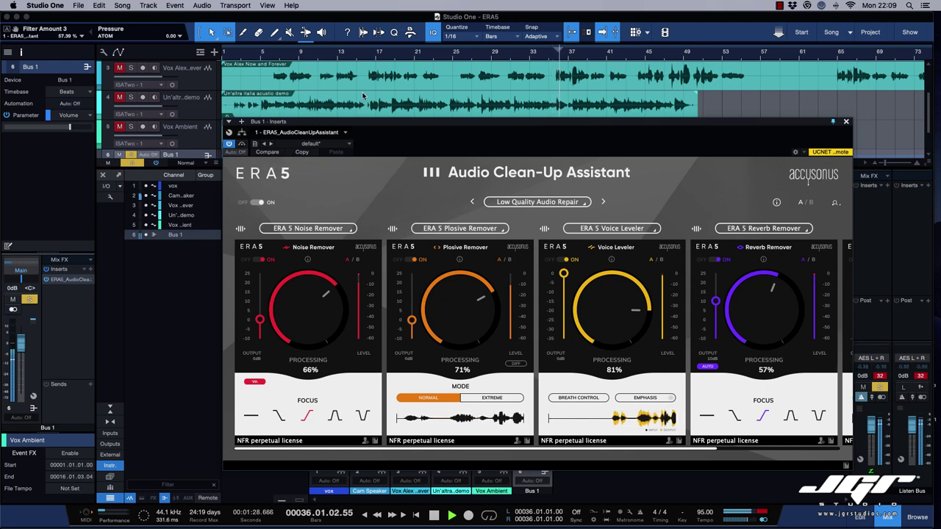
scroll(323, 103, "up", 2)
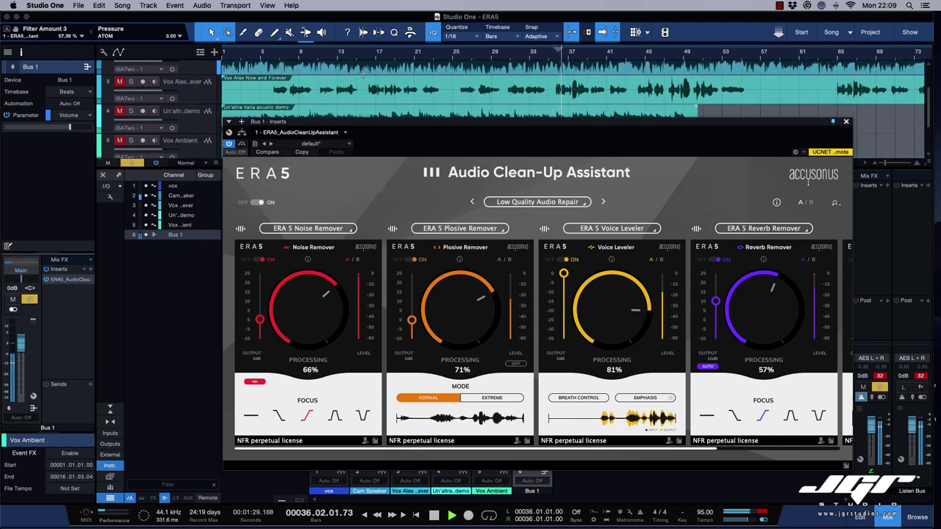
left_click(241, 145)
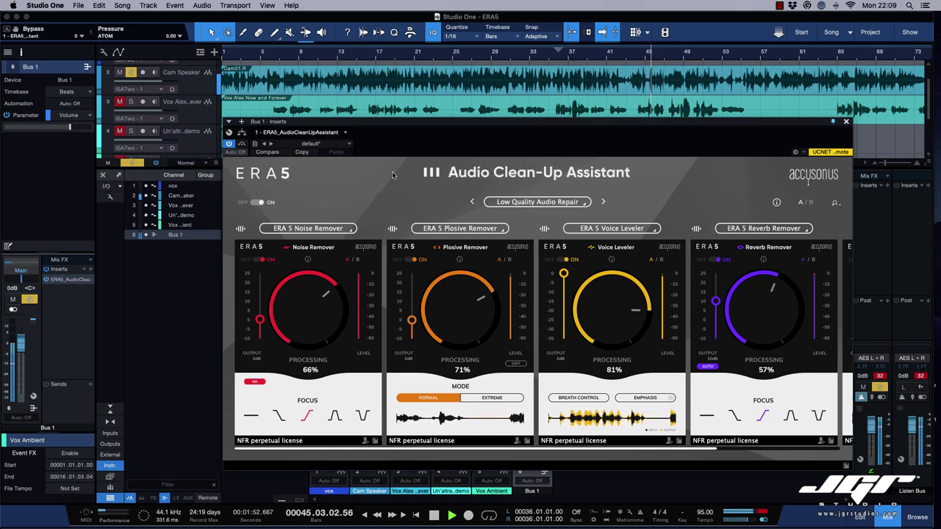
left_click(243, 145)
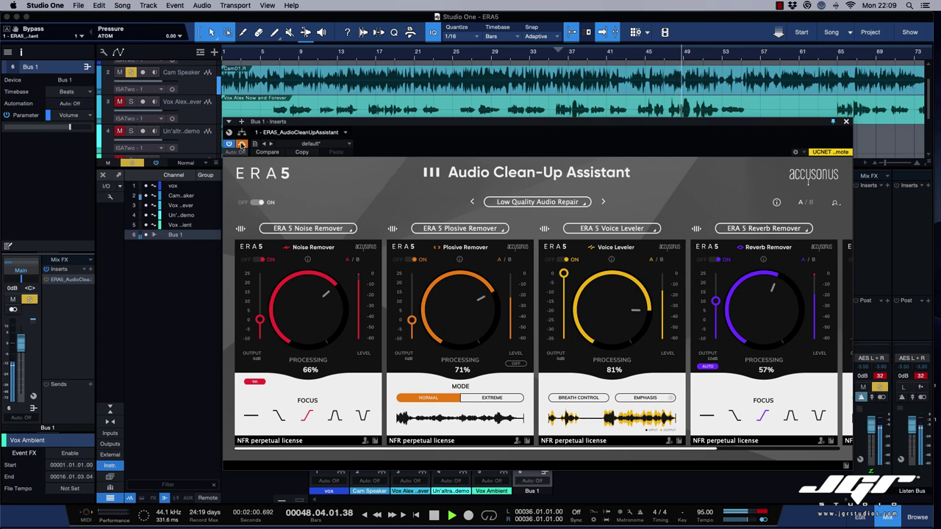
key("space")
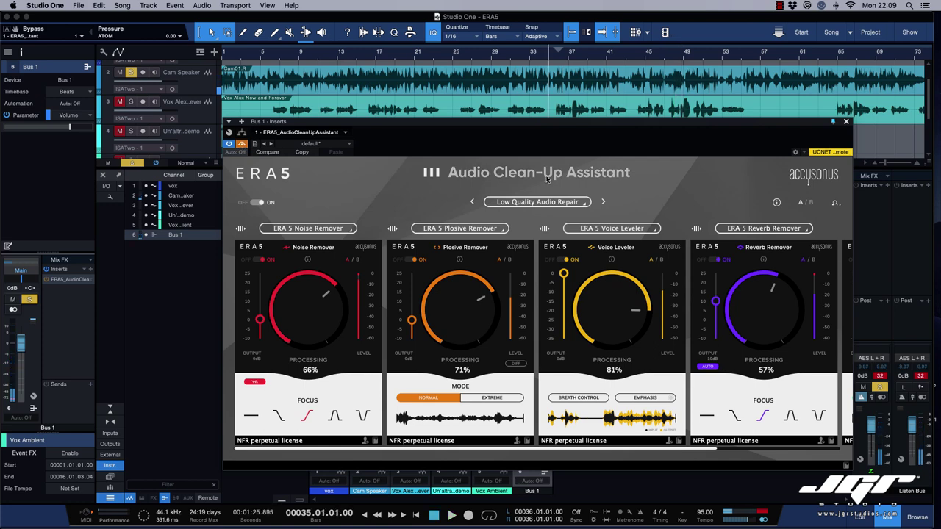